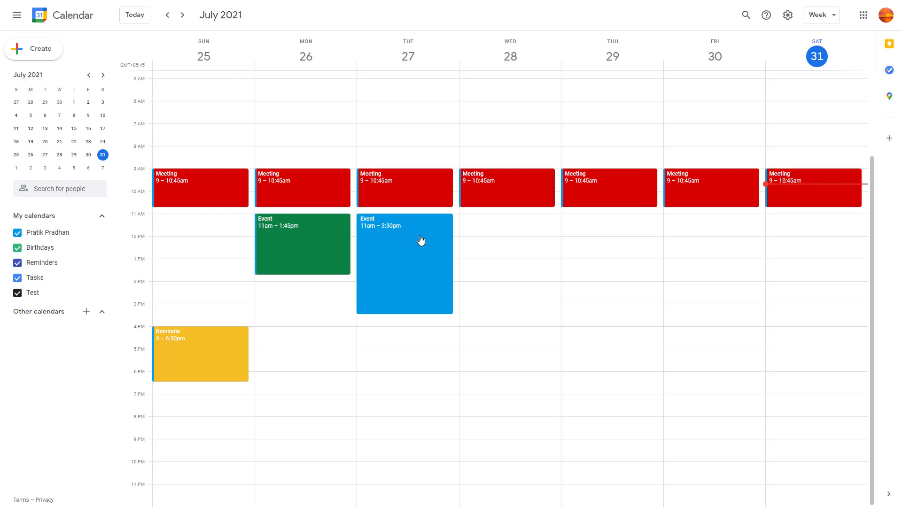
# - Drag Tuesday 27's blue Event down so it runs 2–6:30pm instead of 11am–3:30pm
pyautogui.moveTo(420, 240); pyautogui.dragTo(427, 309)
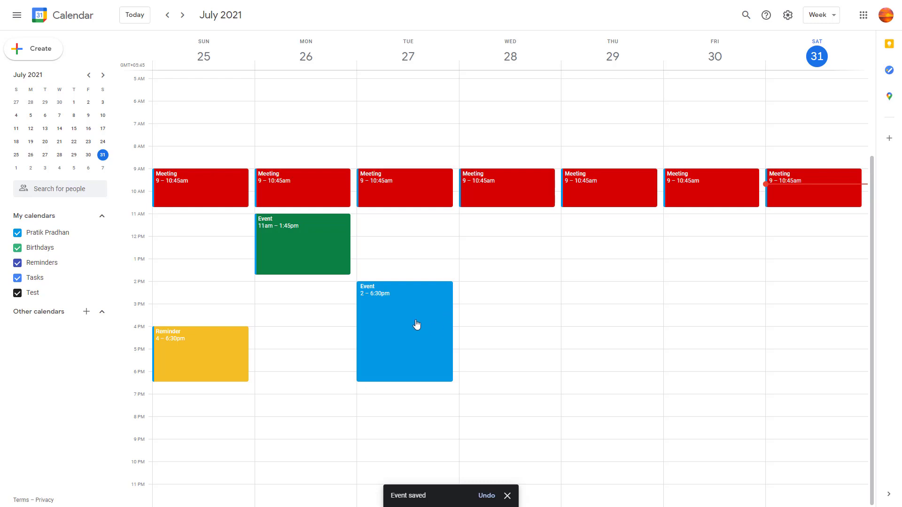
# - Rename Tuesday's blue Event to 'Event Name' in the full event editor
pyautogui.click(412, 325)
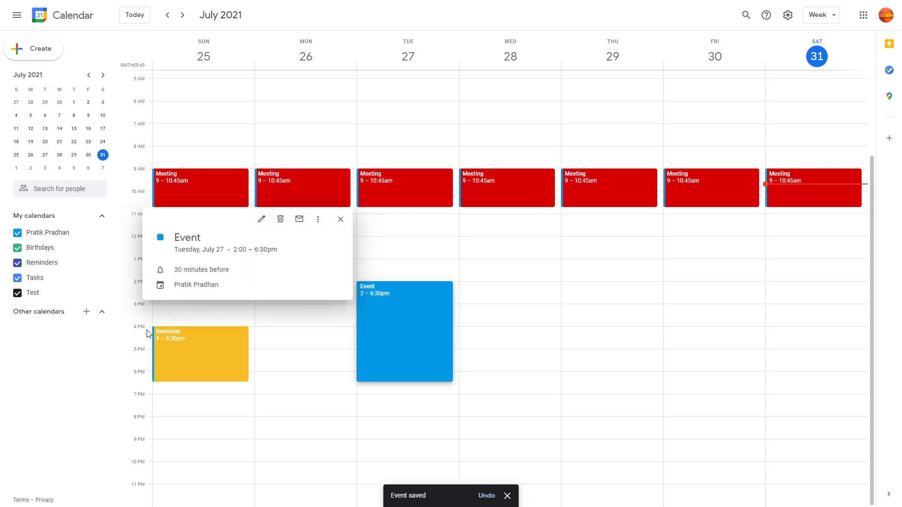
pyautogui.click(261, 219)
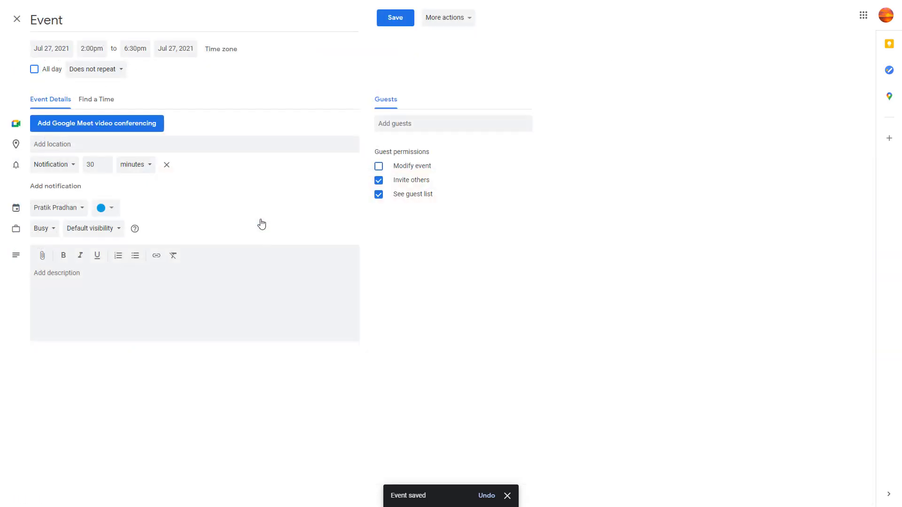
pyautogui.click(108, 15)
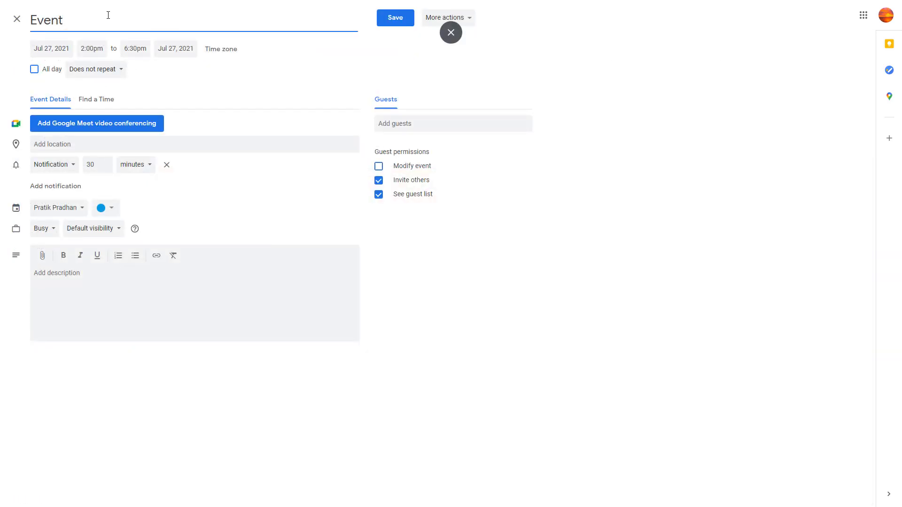
pyautogui.write('Name')
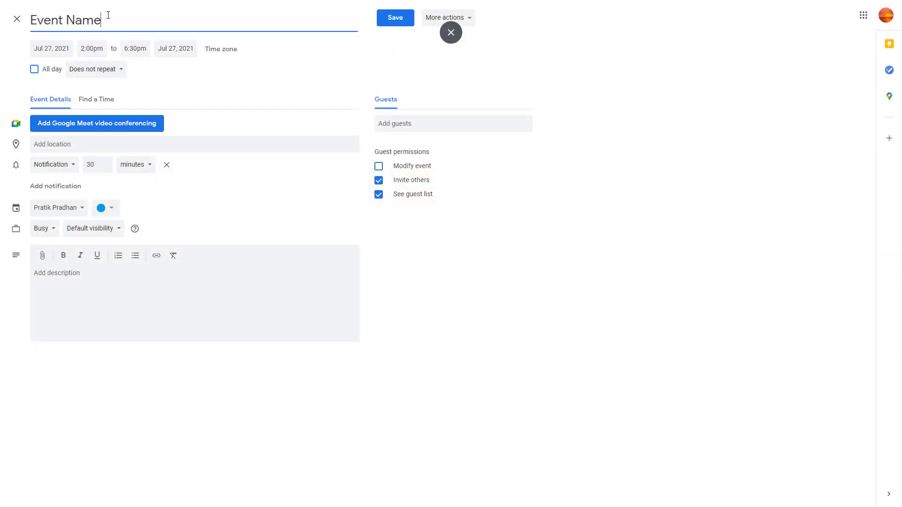
# - Move the event to Wednesday, July 28, from 2:15pm to 7:15pm
pyautogui.click(58, 52)
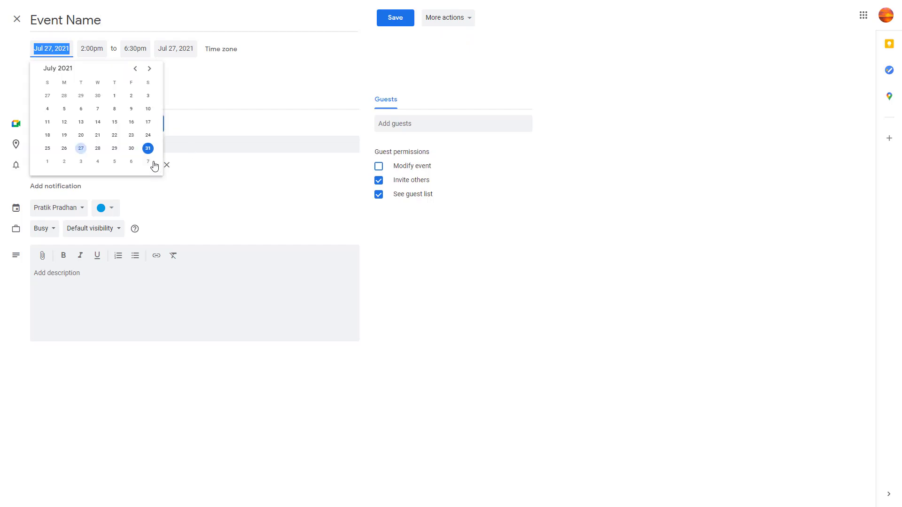
pyautogui.click(98, 149)
pyautogui.click(94, 50)
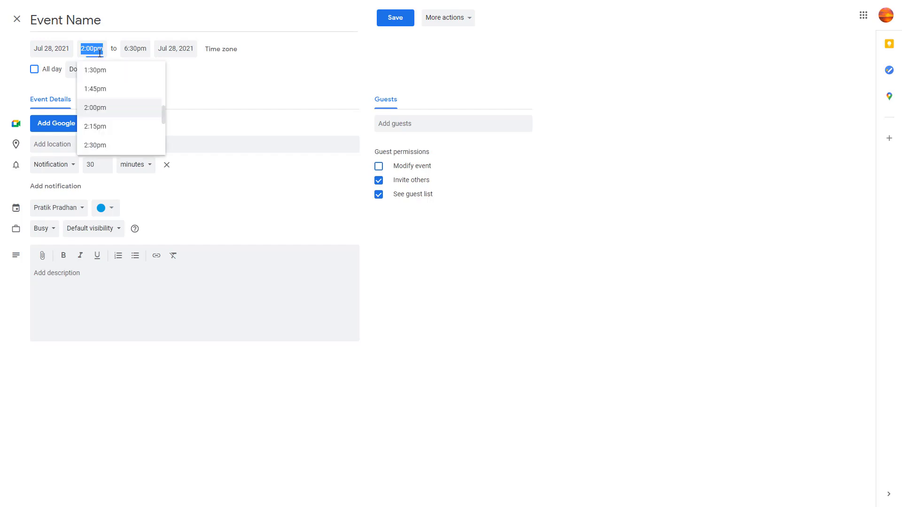
pyautogui.click(104, 125)
pyautogui.click(127, 50)
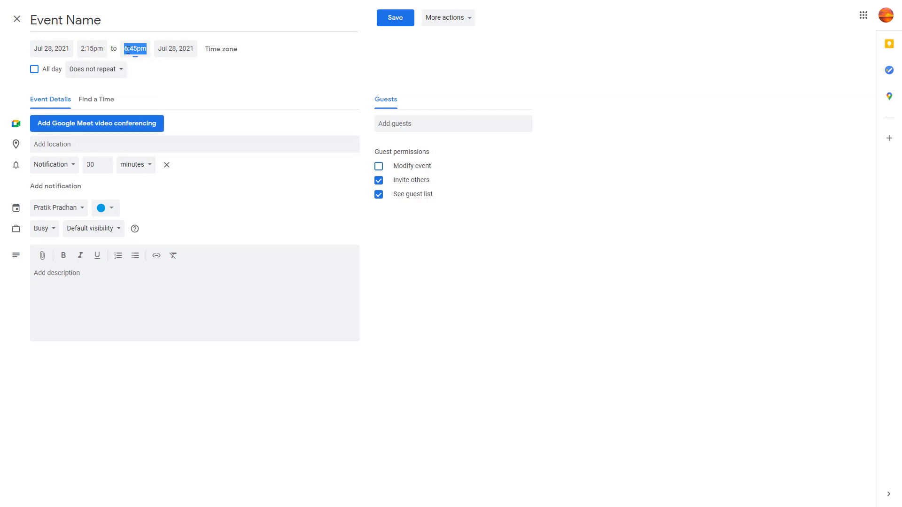
pyautogui.click(163, 124)
# - Colour the event Banana yellow and save it
pyautogui.click(107, 211)
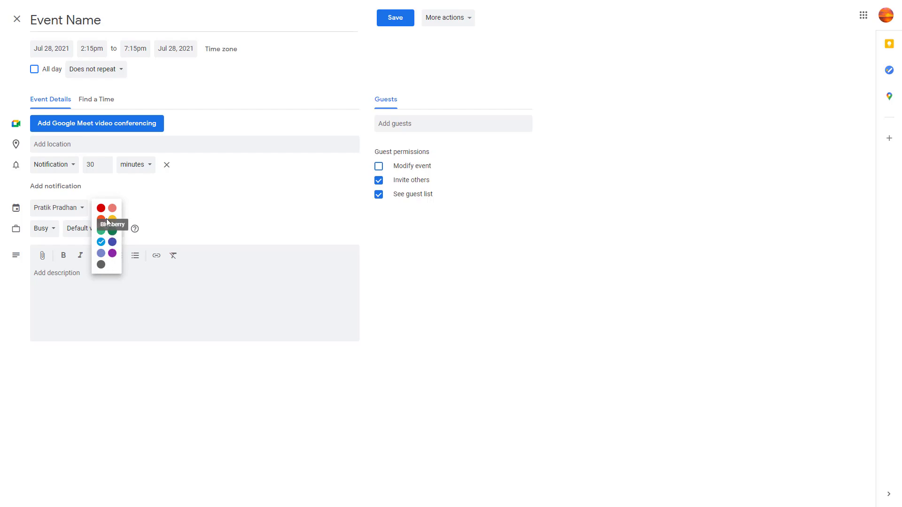
pyautogui.click(112, 218)
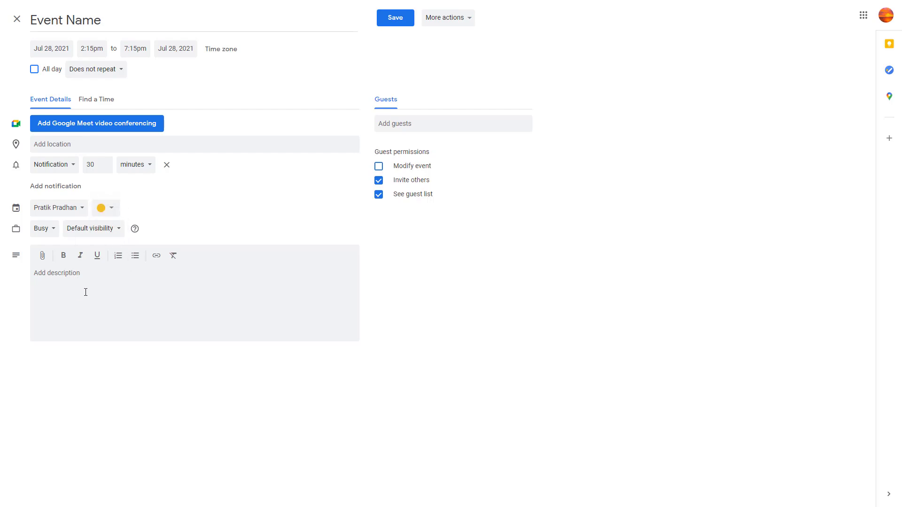
pyautogui.click(402, 21)
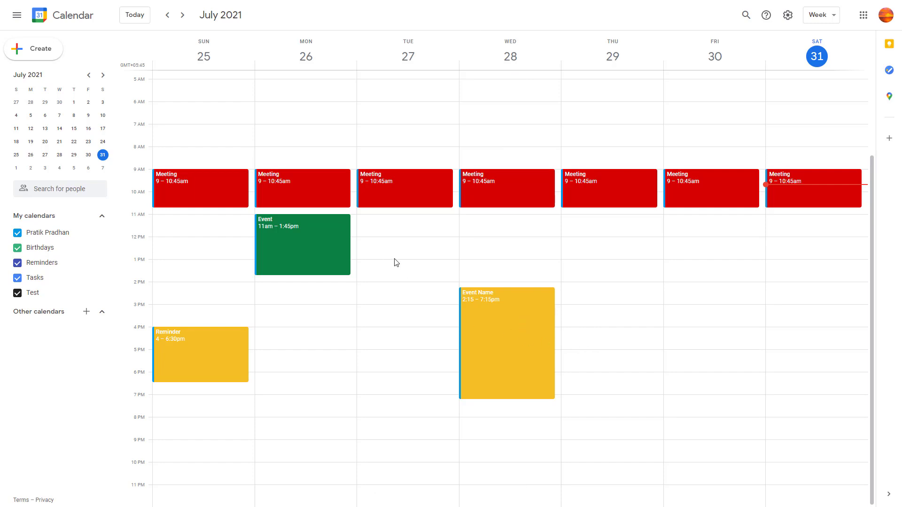
# - Duplicate Monday's green Event and place the copy on Tuesday 27 at 11am
pyautogui.click(334, 250)
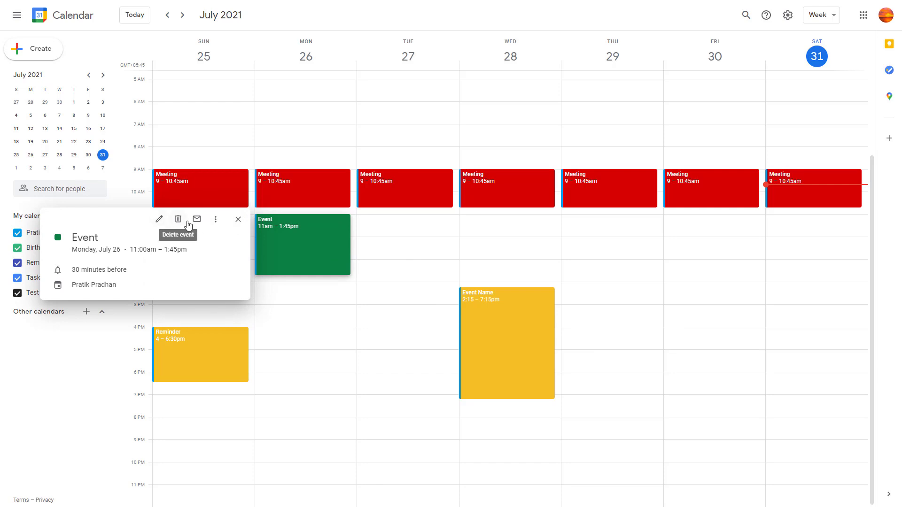
pyautogui.click(217, 221)
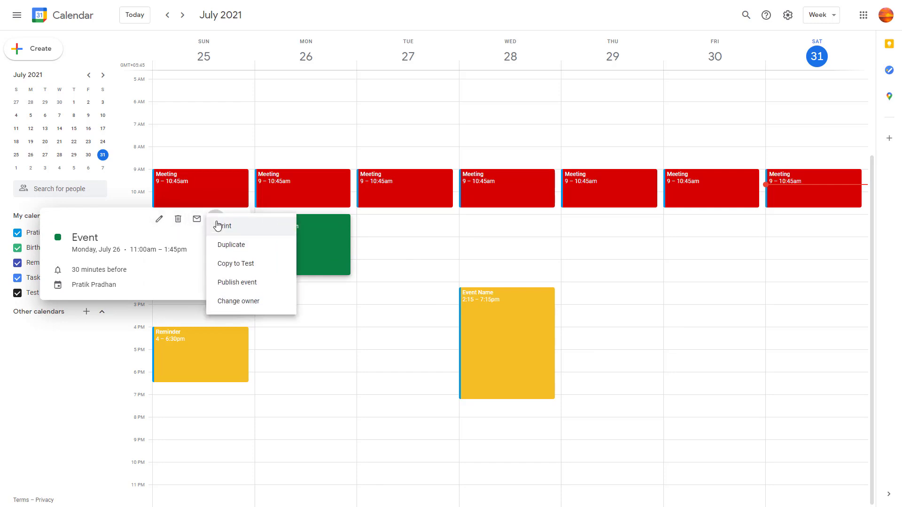
pyautogui.click(241, 253)
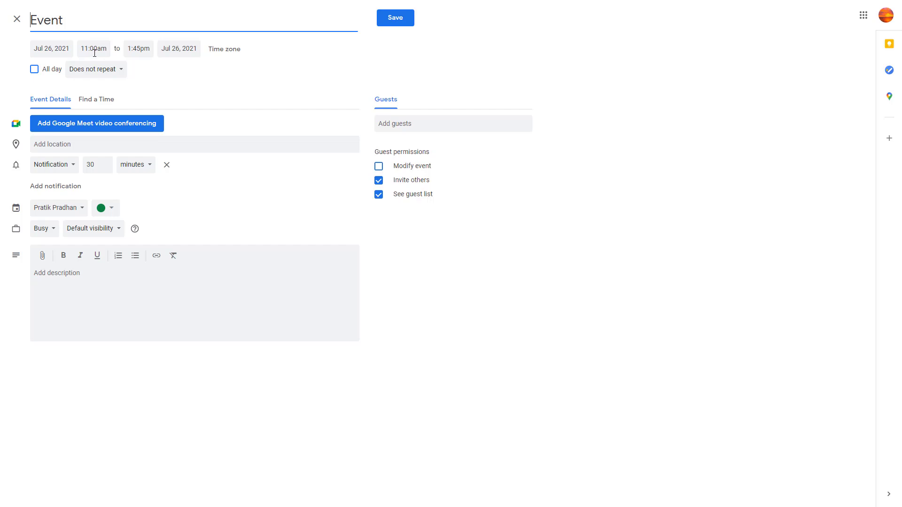
pyautogui.click(409, 22)
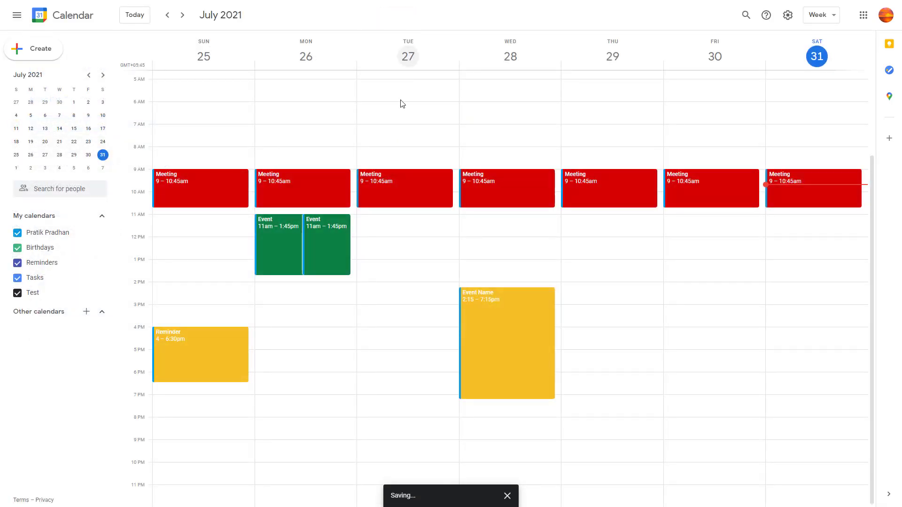
pyautogui.moveTo(324, 231); pyautogui.dragTo(399, 229)
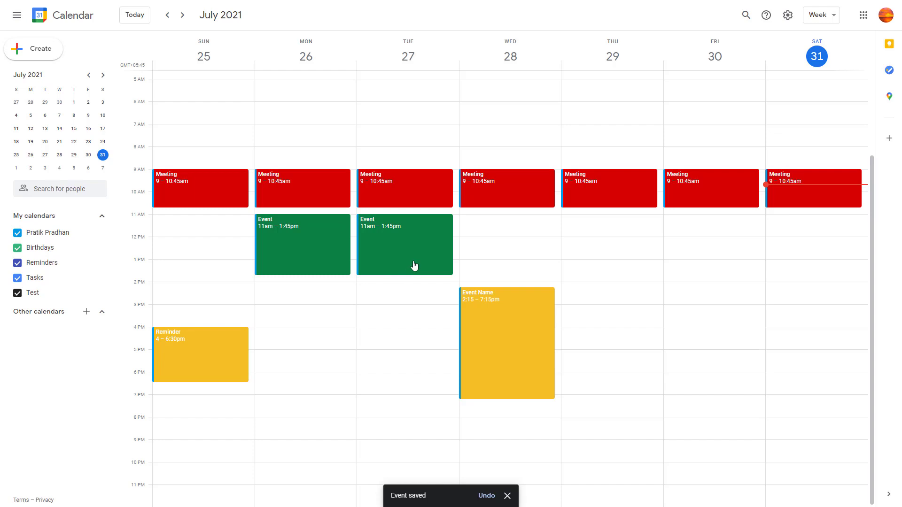
# - Delete the original Monday green Event and review the week's remaining meetings
pyautogui.click(302, 255)
pyautogui.click(178, 220)
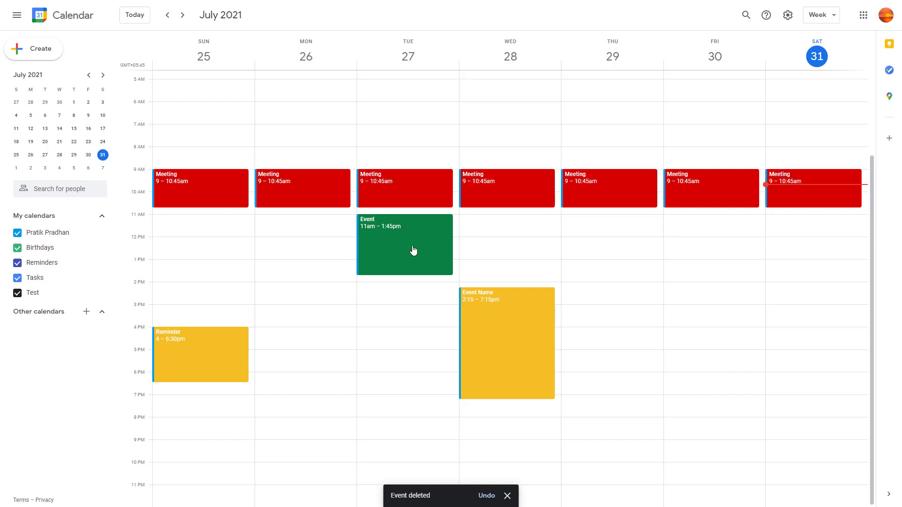
pyautogui.click(426, 185)
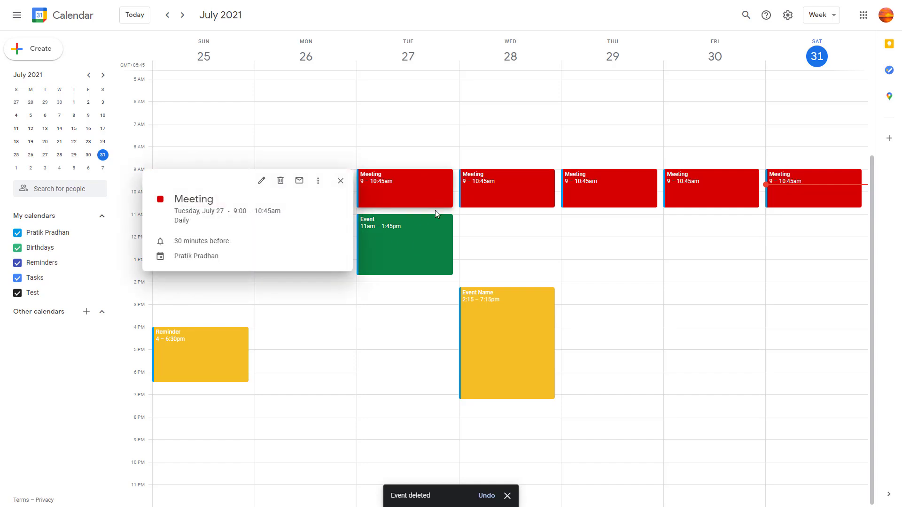
pyautogui.click(536, 198)
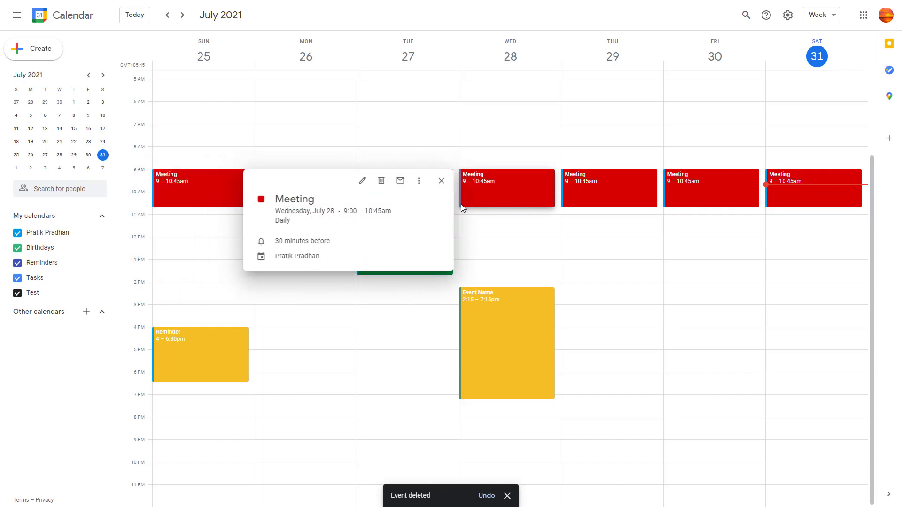
pyautogui.click(183, 14)
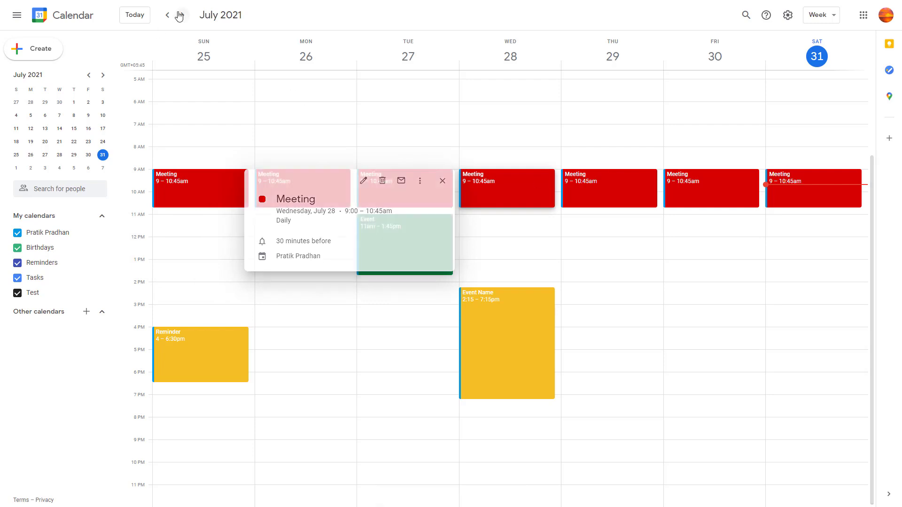
pyautogui.click(168, 15)
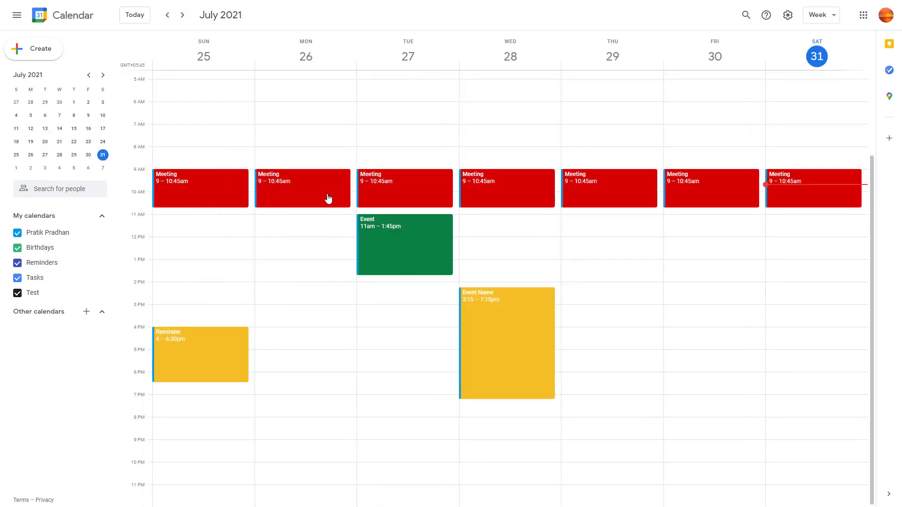
# - Retitle the daily 9–10:45am Meeting 'Meeting Time' and save it to All events
pyautogui.click(336, 185)
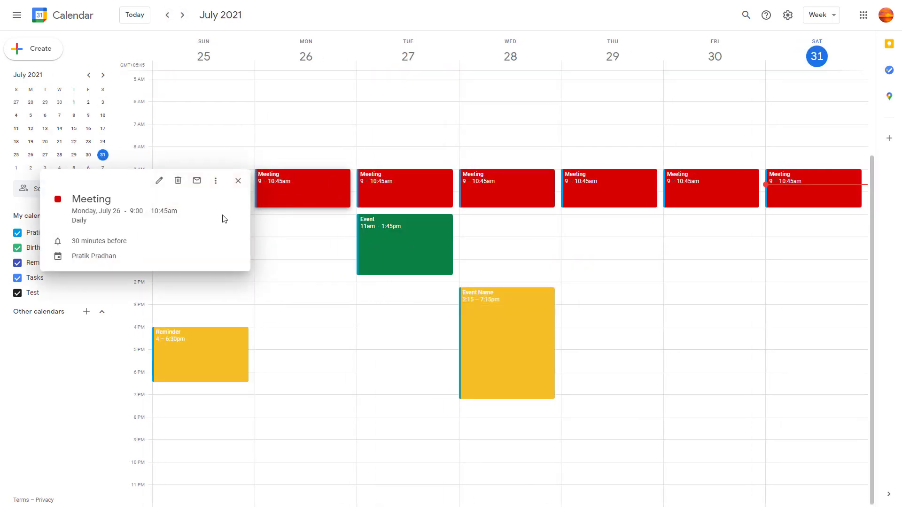
pyautogui.click(160, 183)
pyautogui.click(117, 21)
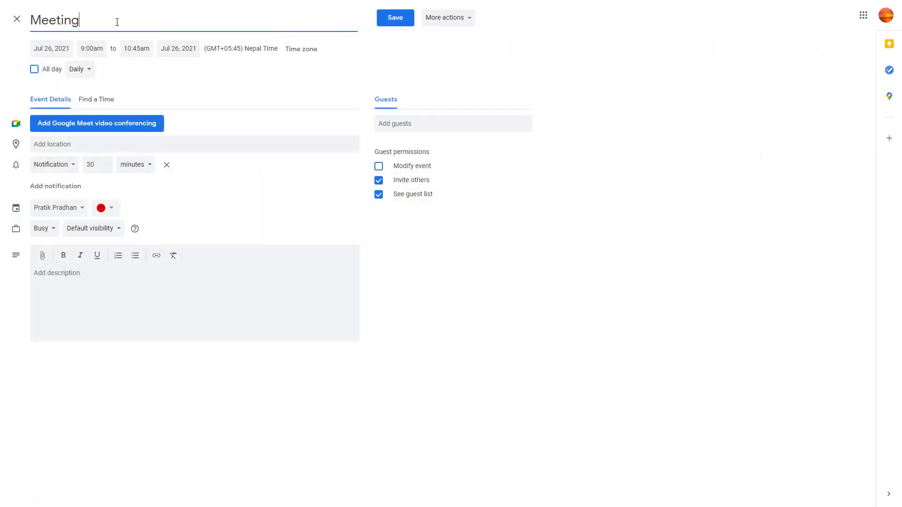
pyautogui.write('Time')
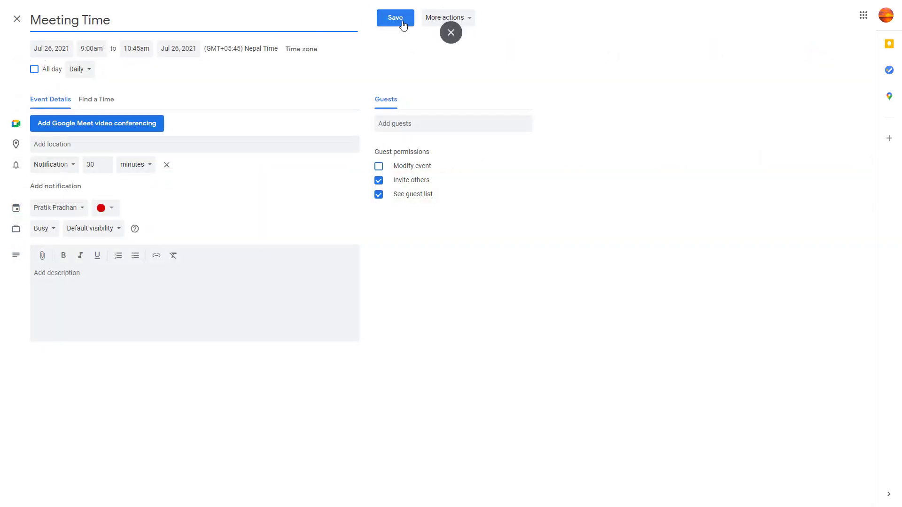
pyautogui.click(401, 24)
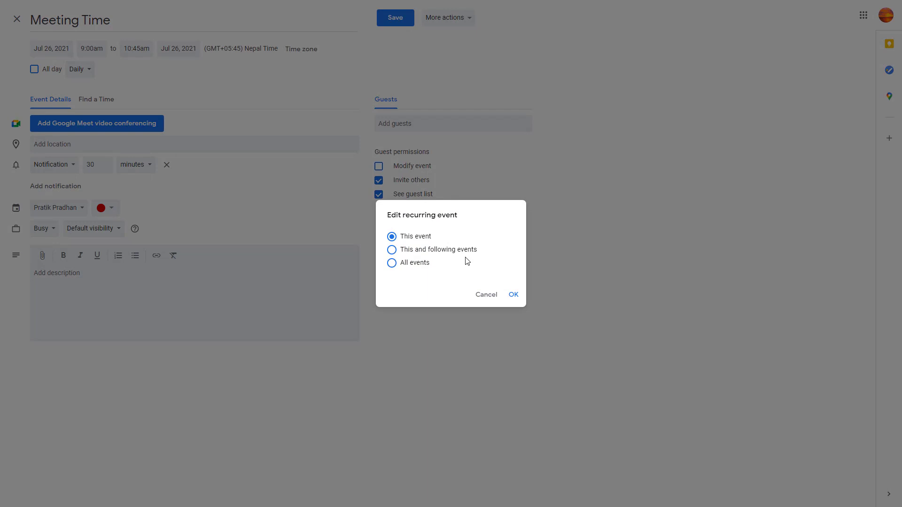
pyautogui.click(425, 263)
pyautogui.click(514, 295)
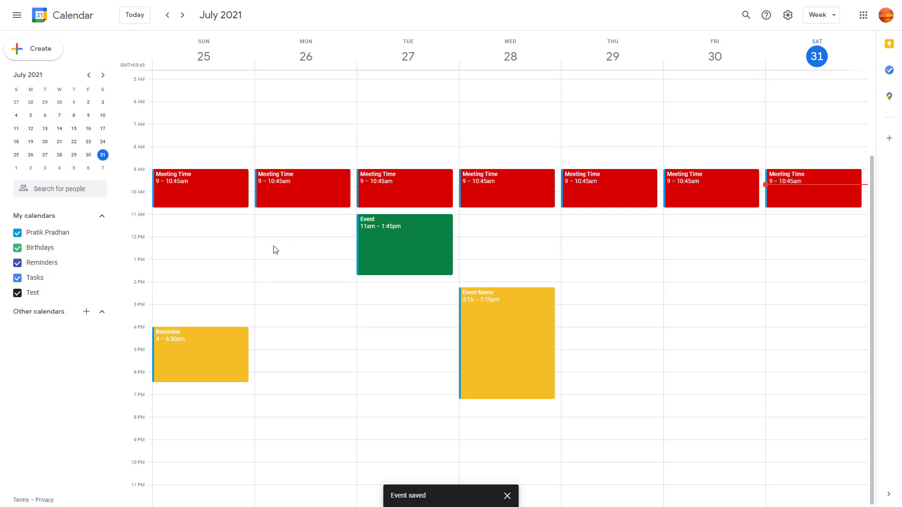
# - Retitle Sunday 25's occurrence 'Meeting Time Edit' in Basil green, saving this event only
pyautogui.click(228, 178)
pyautogui.click(371, 181)
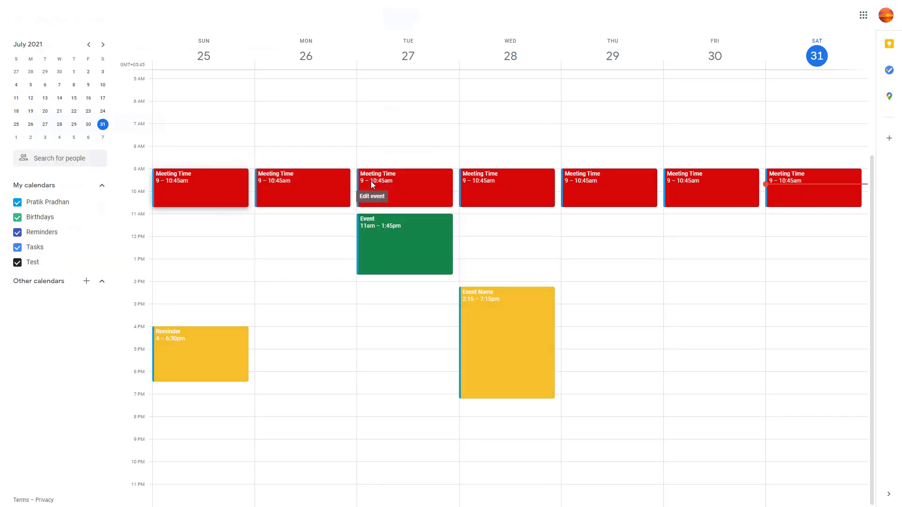
pyautogui.write('Edi8t')
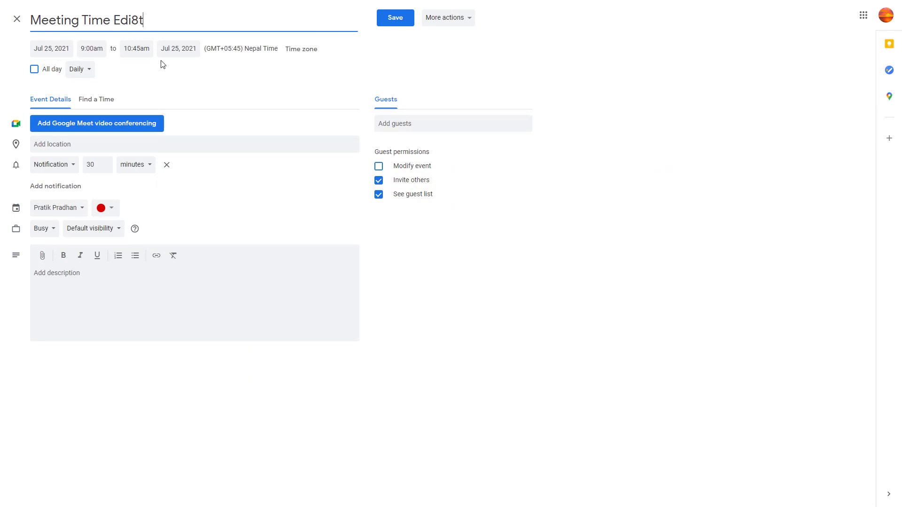
pyautogui.click(106, 207)
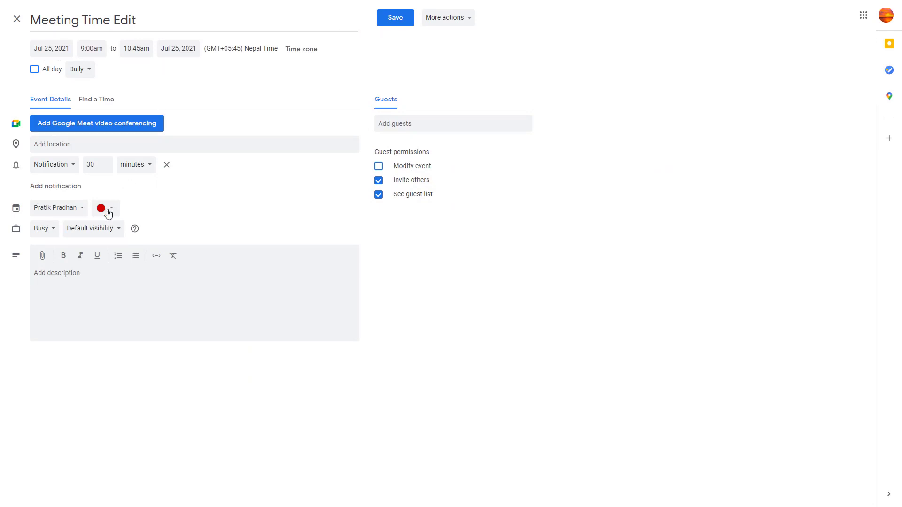
pyautogui.click(113, 231)
pyautogui.click(395, 18)
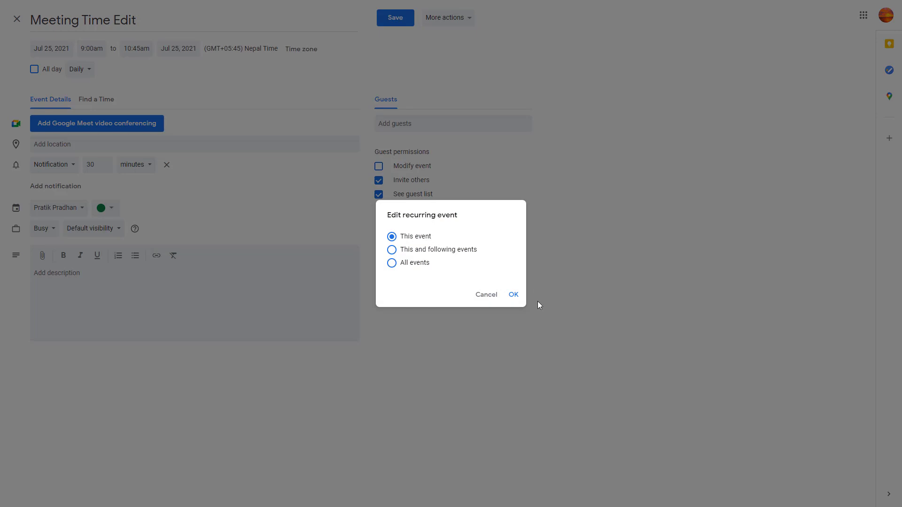
pyautogui.click(513, 295)
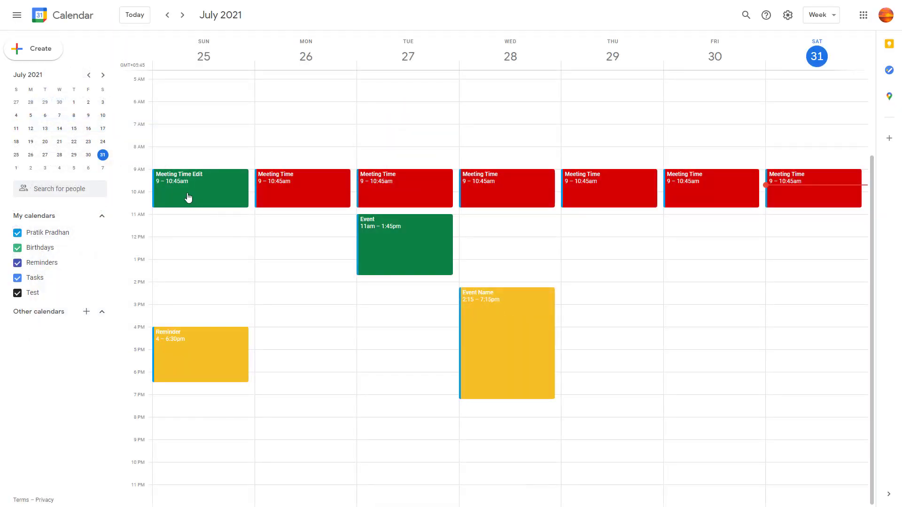
# - From Wednesday 28, retitle the meeting 'Meeting Time Again' in Grape, saving this and following events
pyautogui.click(168, 15)
pyautogui.click(182, 15)
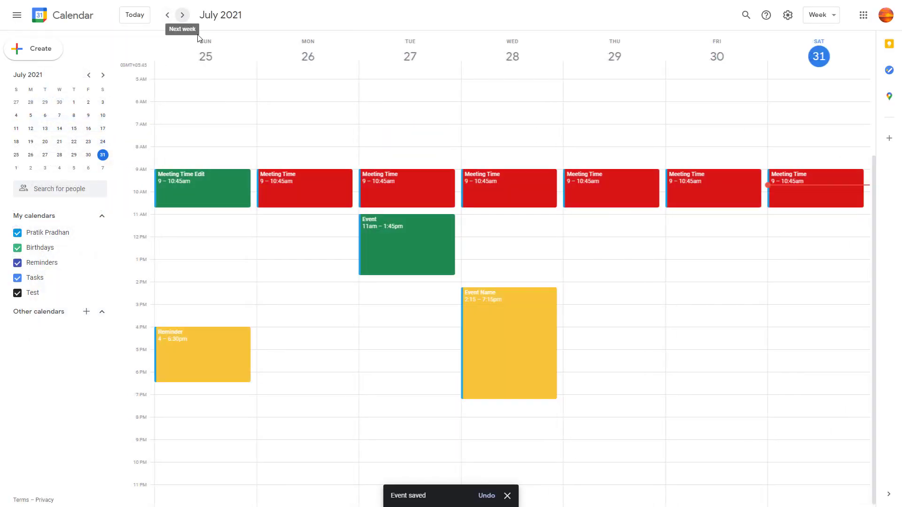
pyautogui.click(502, 181)
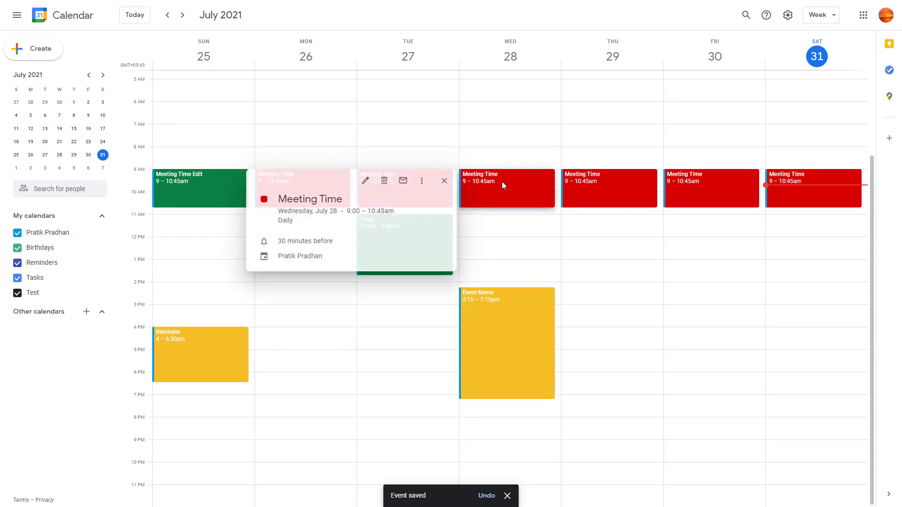
pyautogui.click(363, 181)
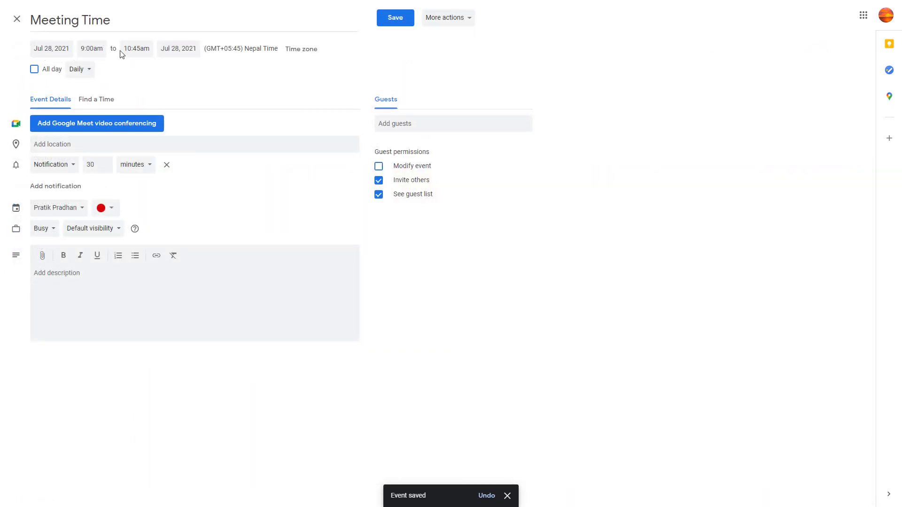
pyautogui.write('Again')
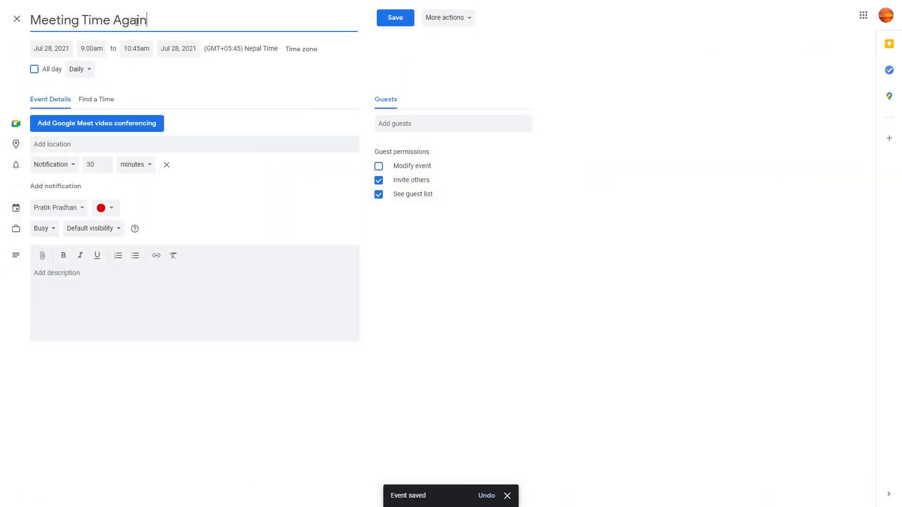
pyautogui.click(106, 208)
pyautogui.click(113, 254)
pyautogui.click(405, 19)
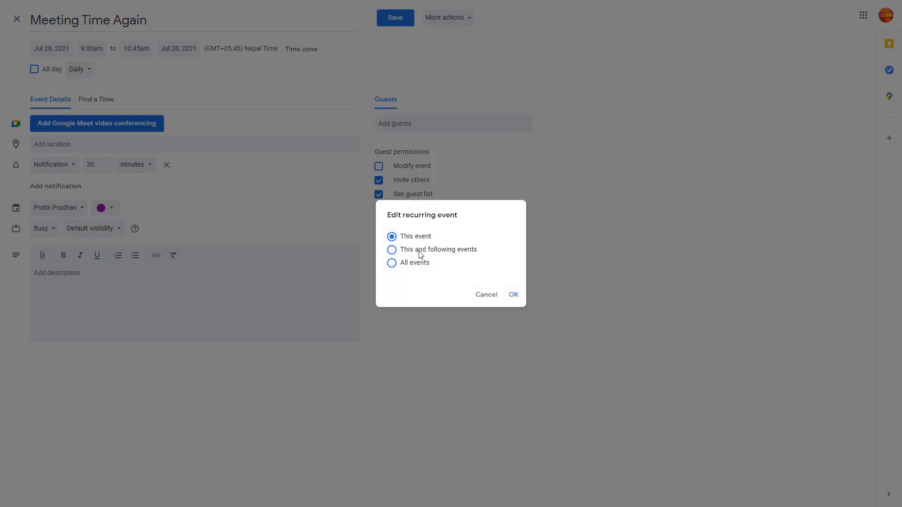
pyautogui.click(431, 253)
pyautogui.click(513, 295)
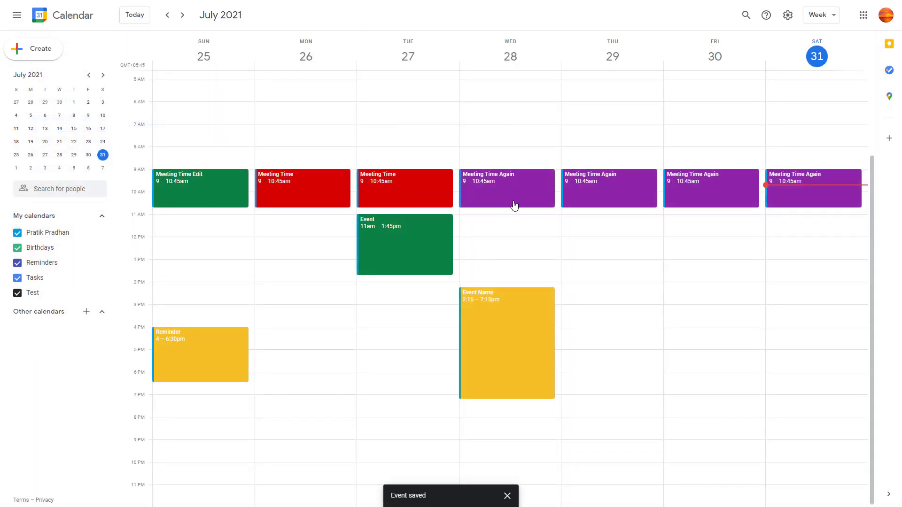
# - Delete Saturday 31's Meeting Time Again and all following occurrences, then check the next week
pyautogui.click(181, 16)
pyautogui.click(165, 18)
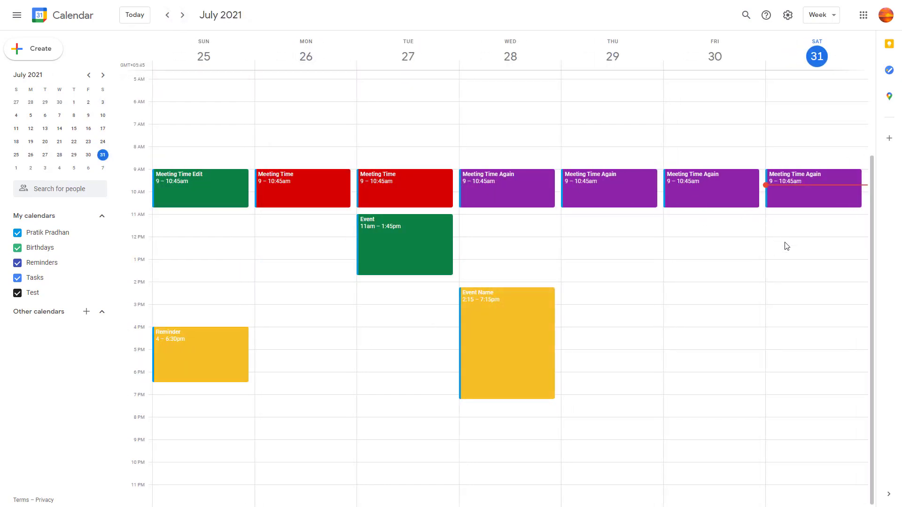
pyautogui.click(803, 176)
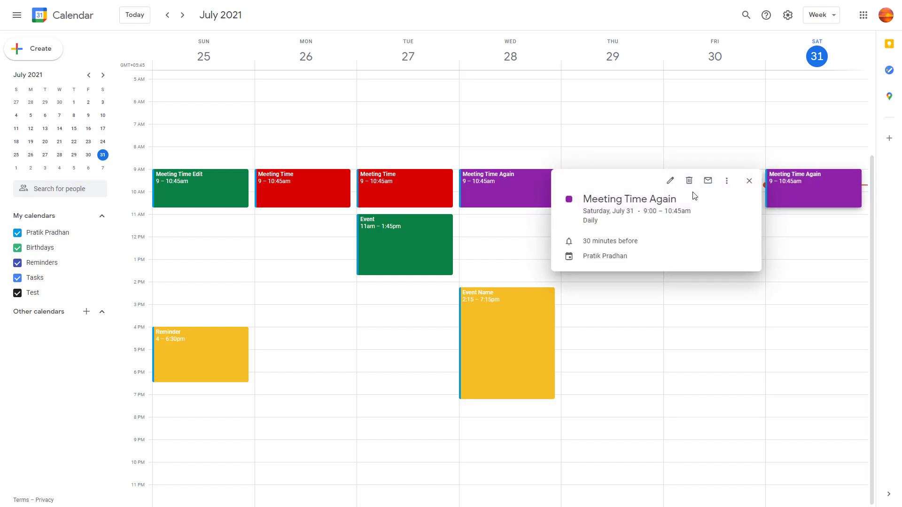
pyautogui.click(688, 180)
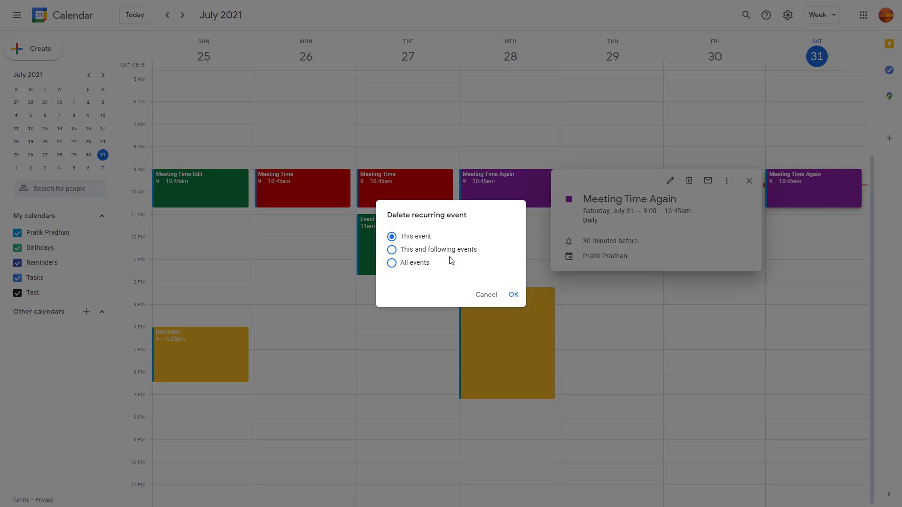
pyautogui.click(416, 251)
pyautogui.click(515, 297)
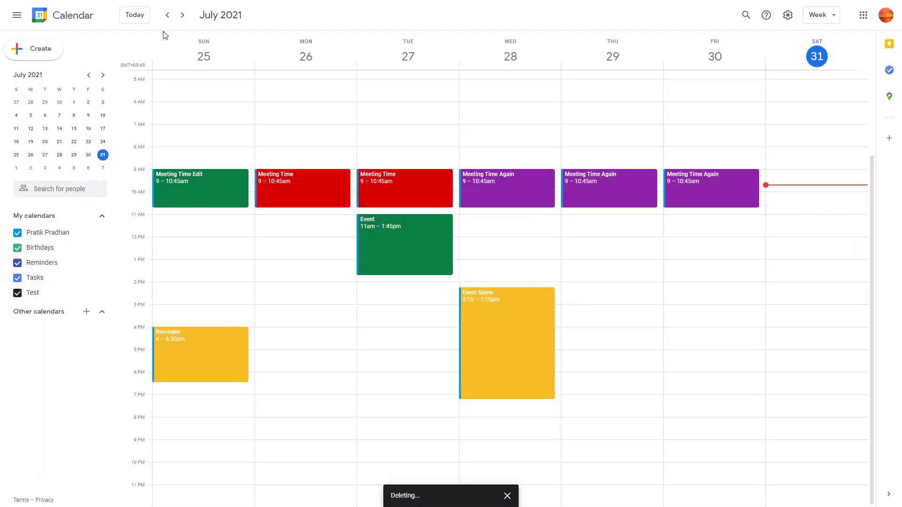
pyautogui.click(182, 15)
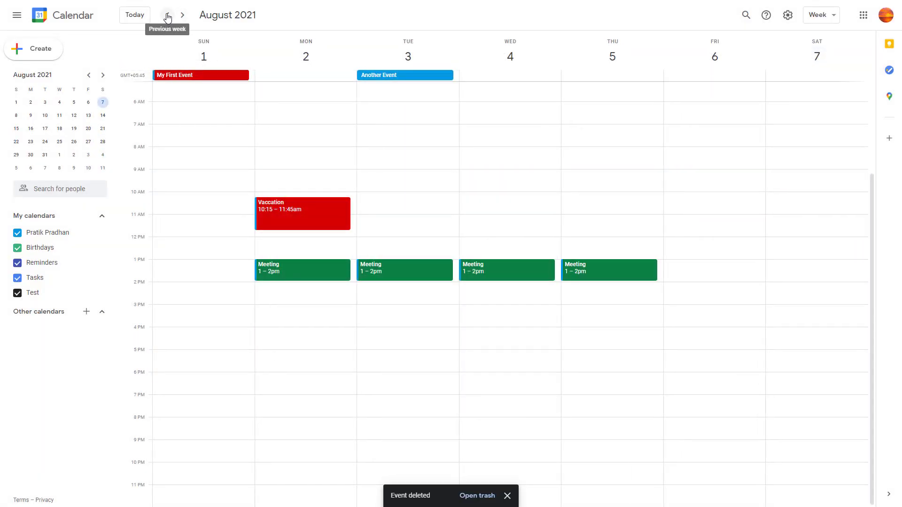
pyautogui.click(168, 16)
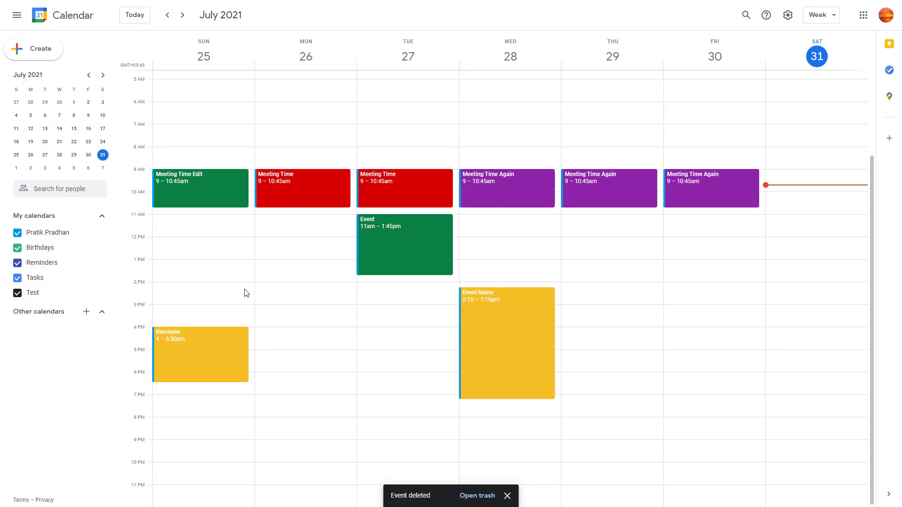